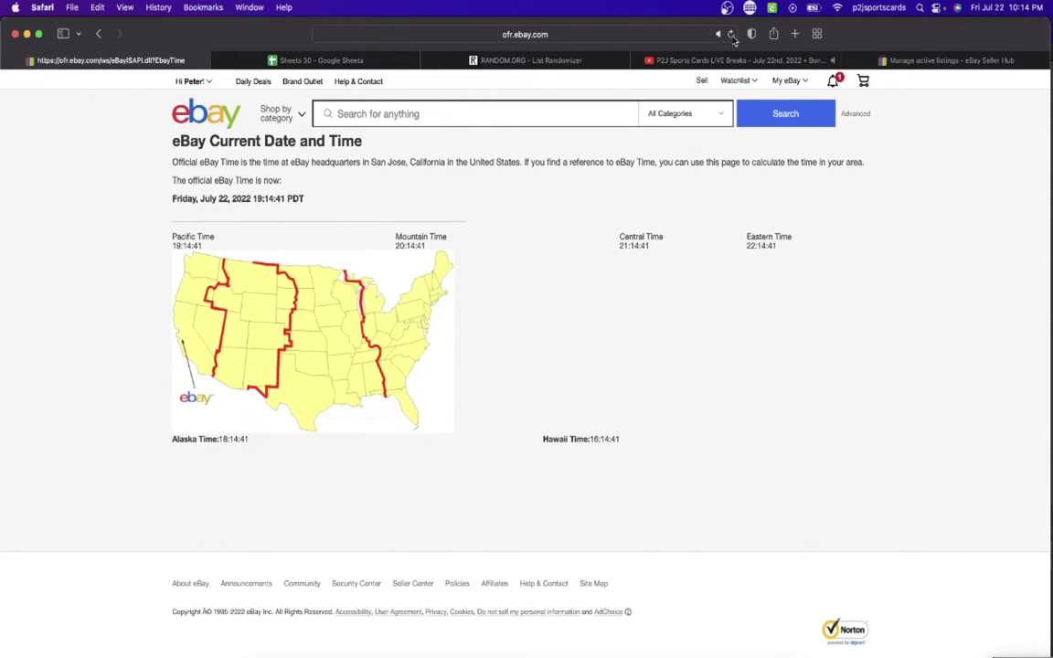
- Switch to the Sheets 30 spreadsheet and review the usernames in column D from Spot 1 through Spot 30
click(334, 60)
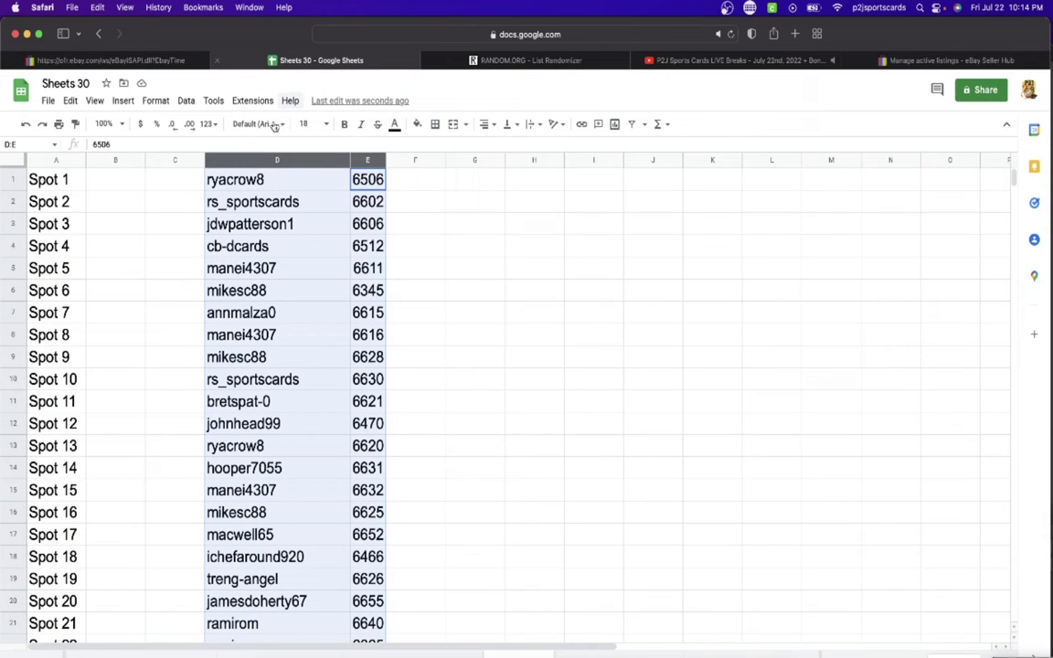
click(262, 180)
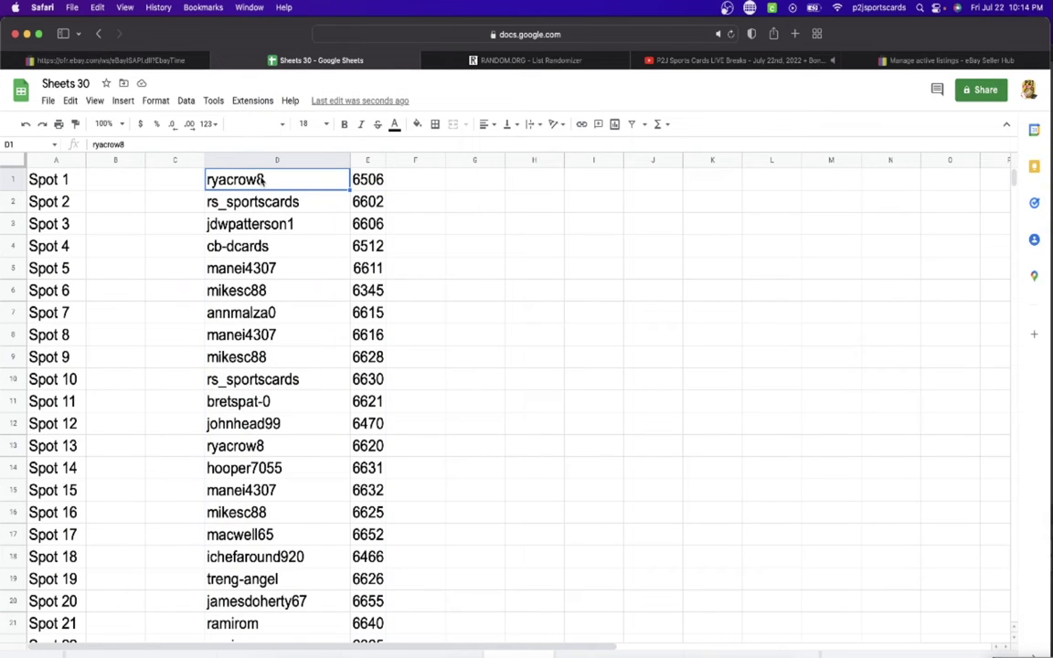
key(Down)
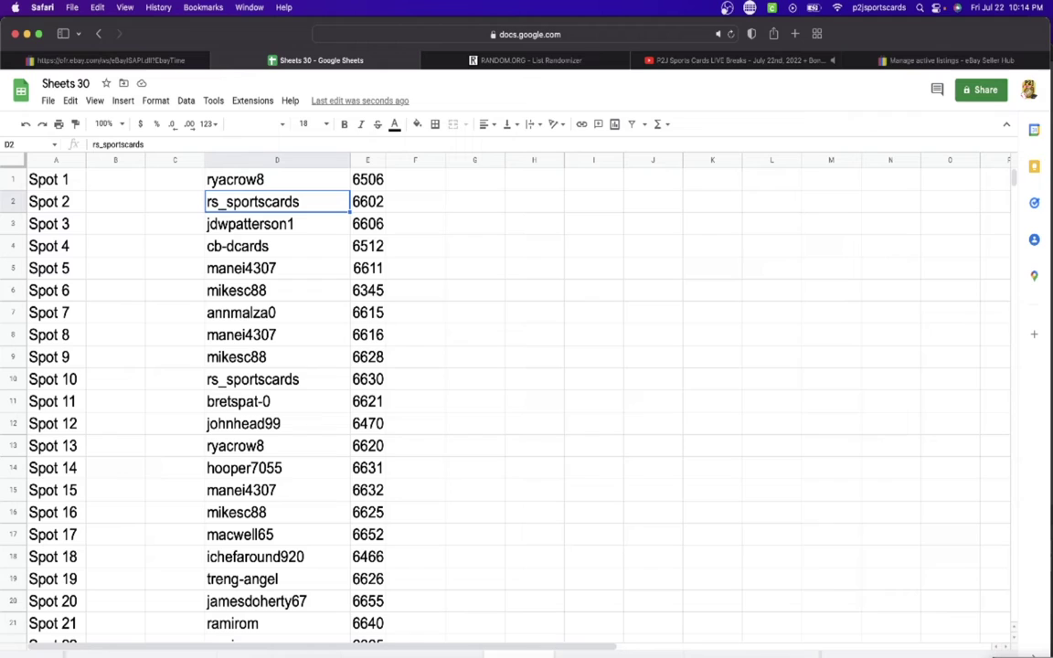
key(Down)
key(Down)
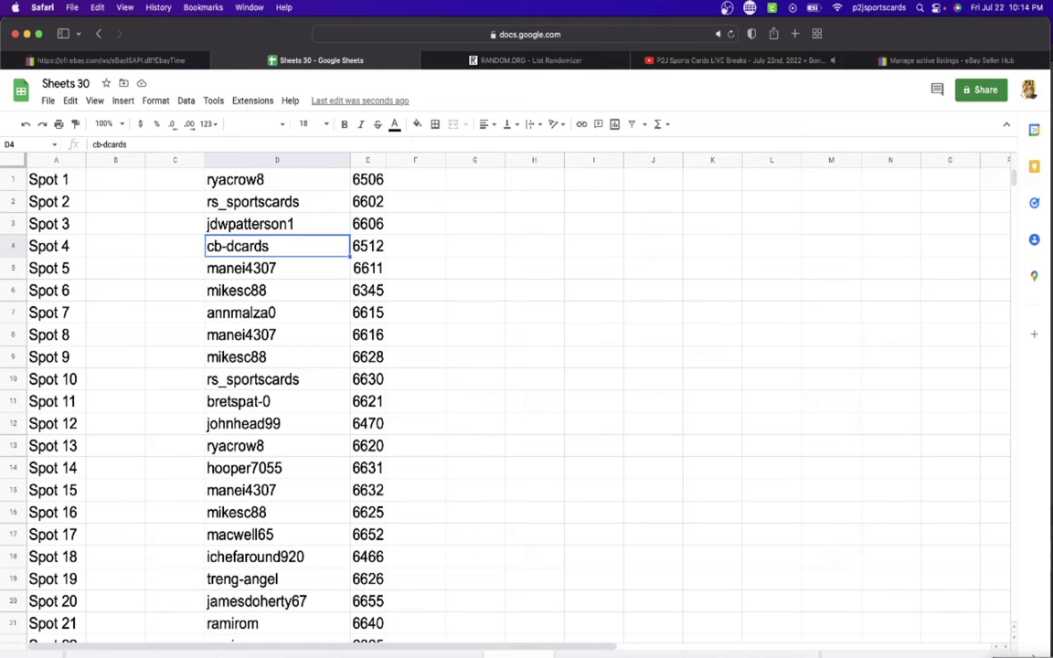
key(Down)
key(Down)
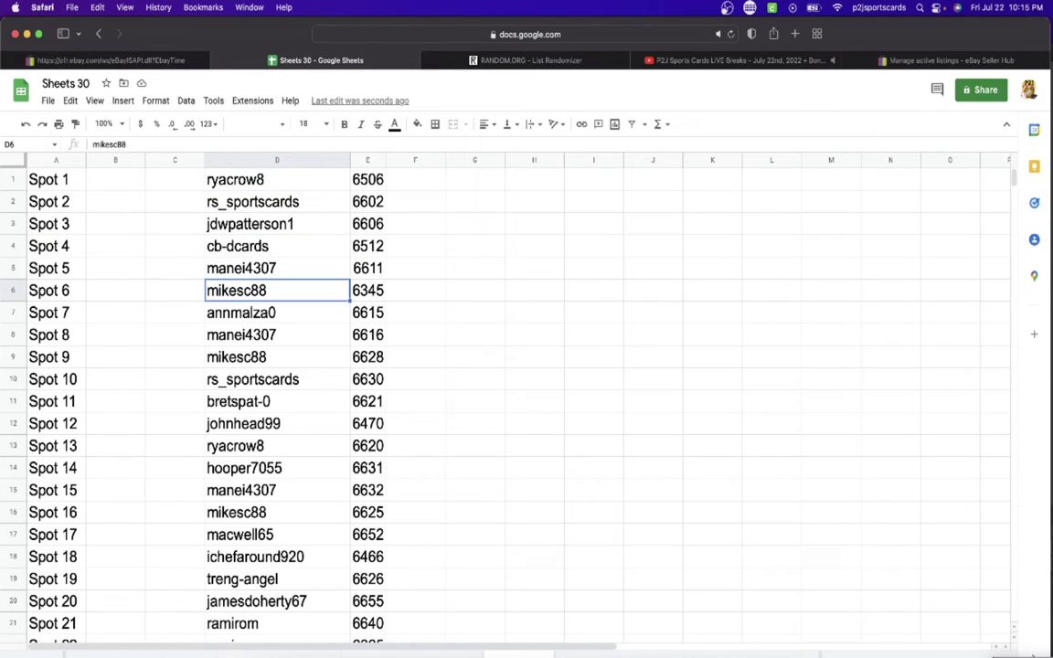
key(Down)
key(Down)
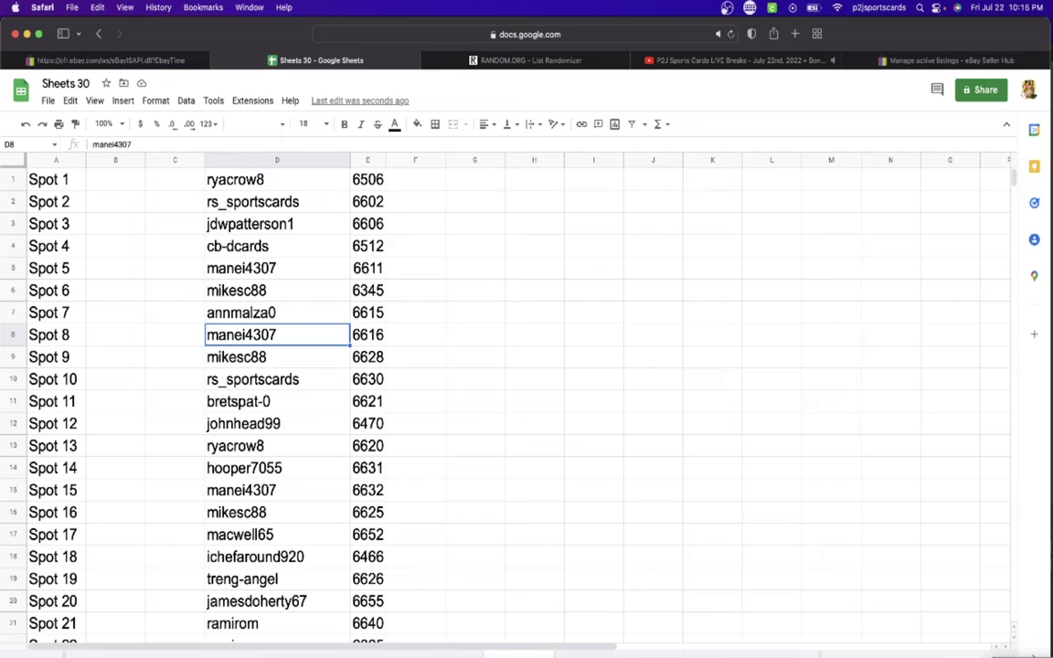
key(Down)
key(Down)
key(Down)
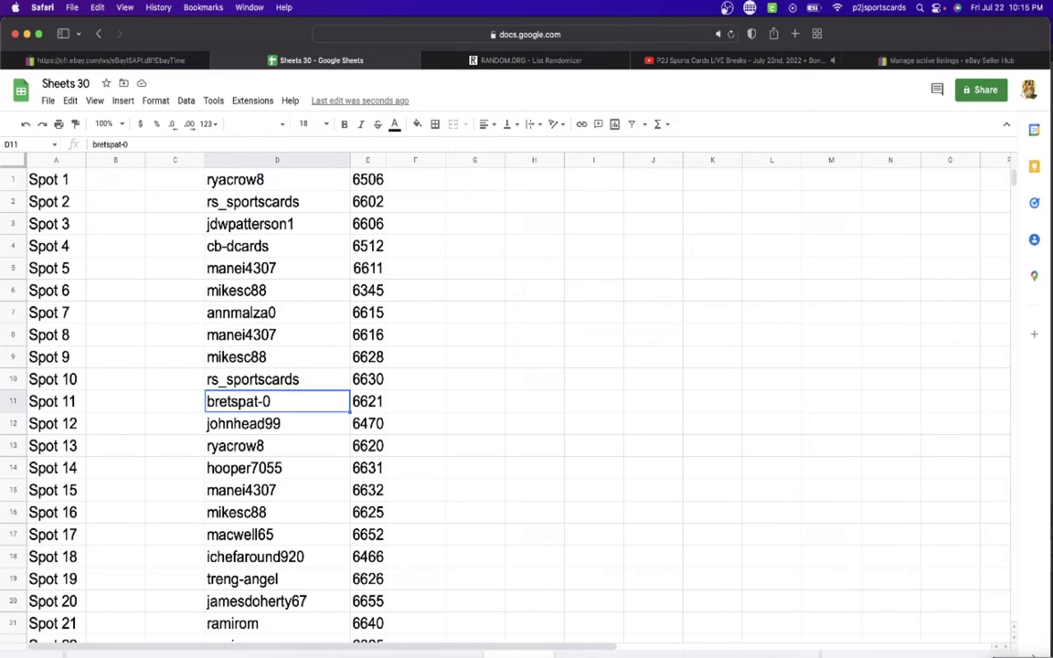
key(Down)
key(Down)
key(Down)
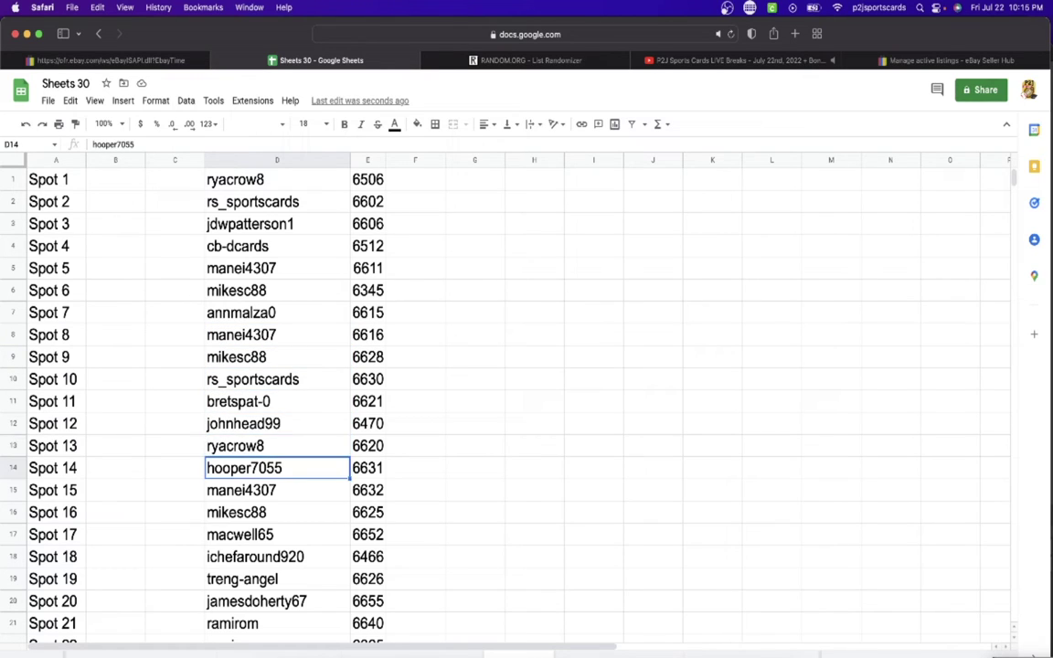
key(Down)
key(Down)
key(Down)
key(Down)
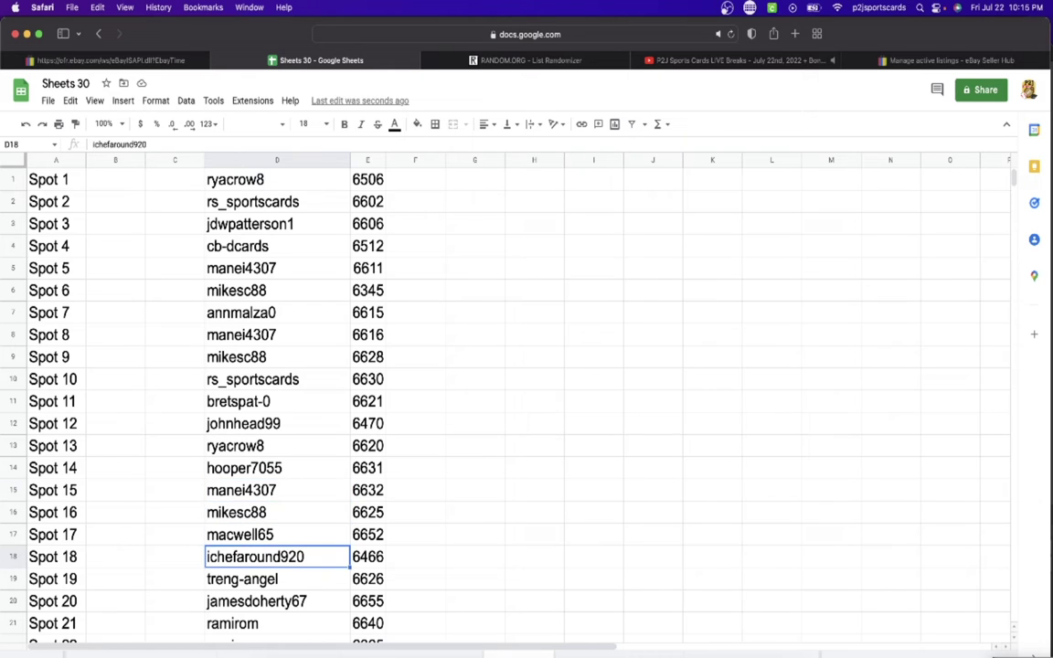
key(Down)
key(Down)
key(Down)
key(Down)
key(Down)
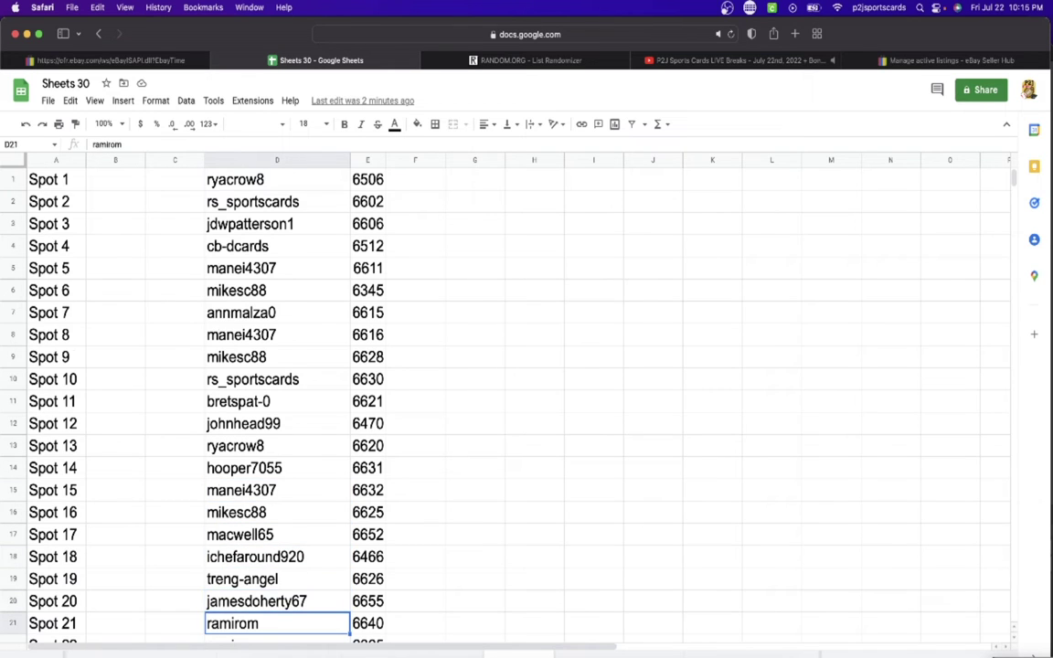
key(Down)
key(Down)
key(Down)
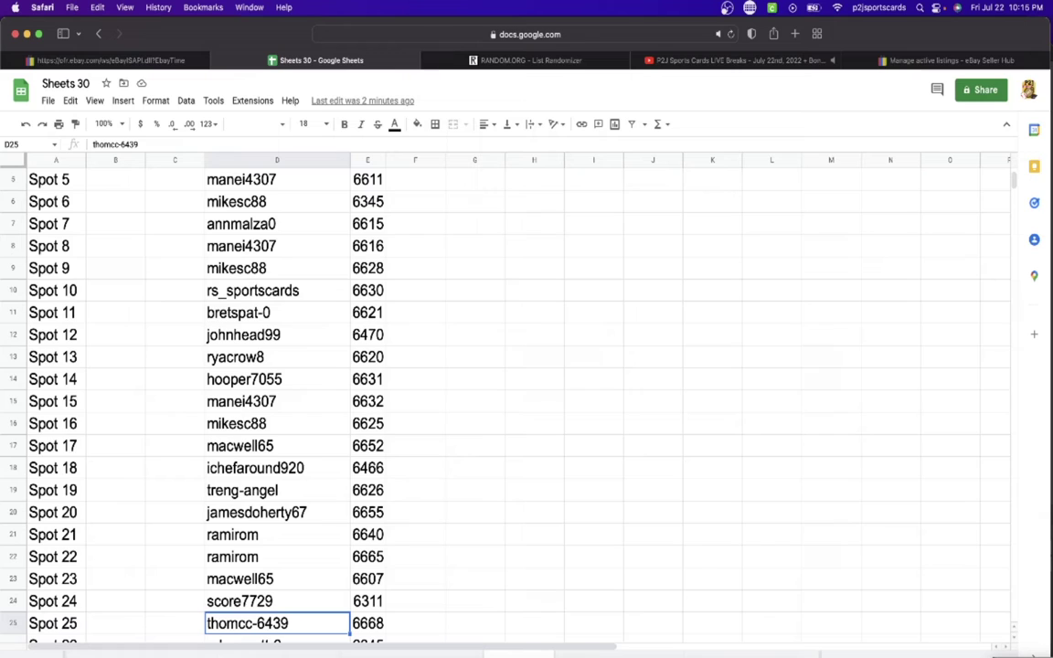
key(Down)
key(Down)
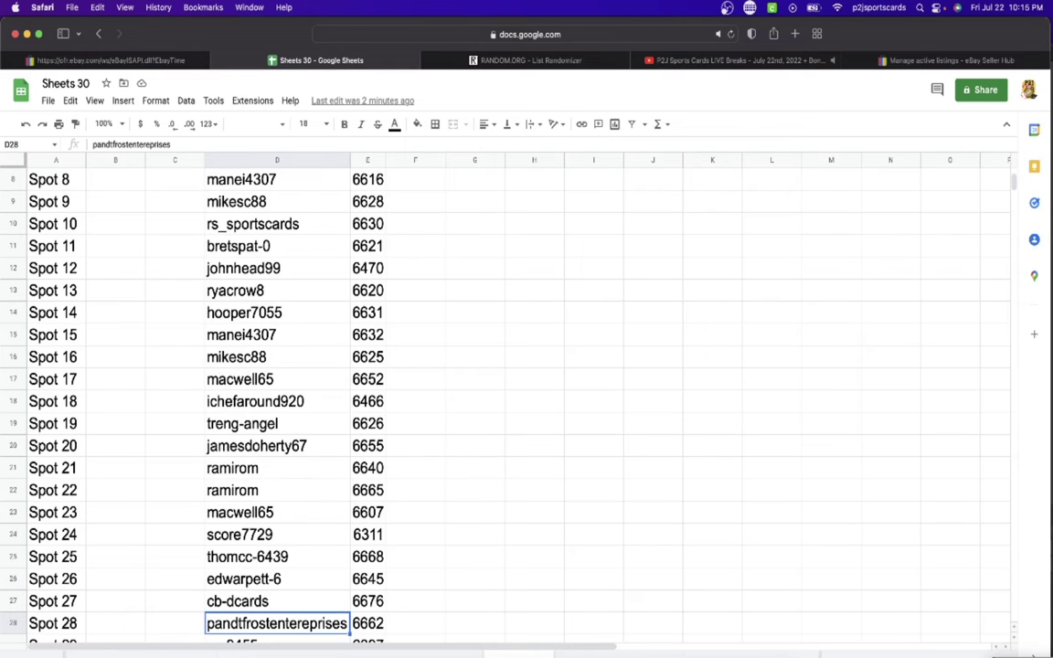
key(Down)
key(Down)
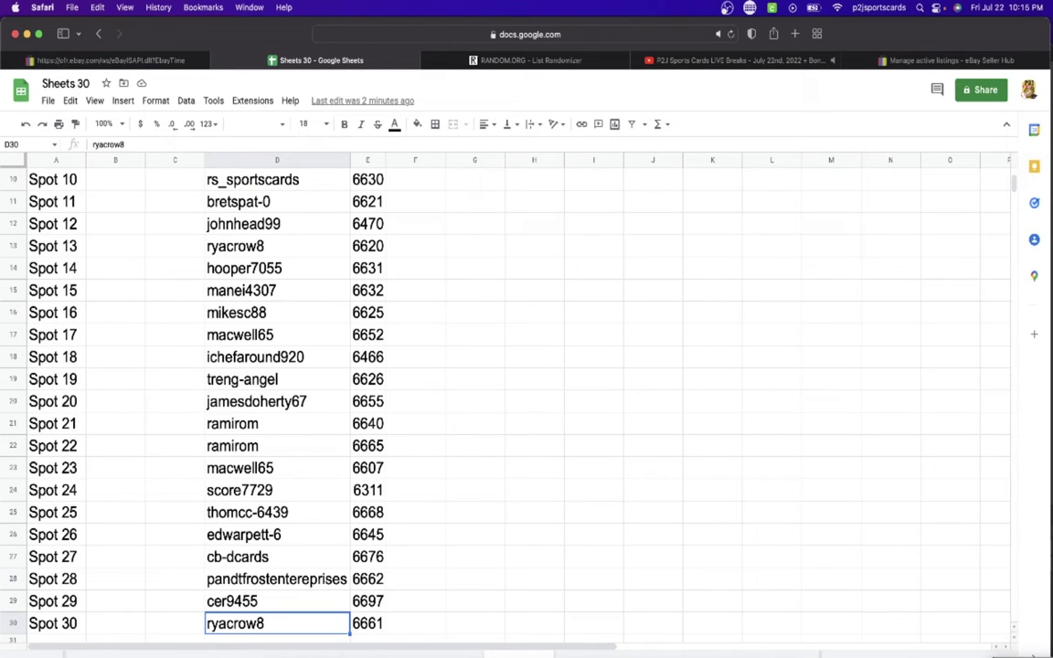
key(Up)
key(Up)
key(Up)
key(Up)
key(Up)
key(Up)
key(Up)
key(Up)
key(Up)
key(Up)
key(Up)
key(Up)
key(Up)
key(Up)
key(Up)
key(Up)
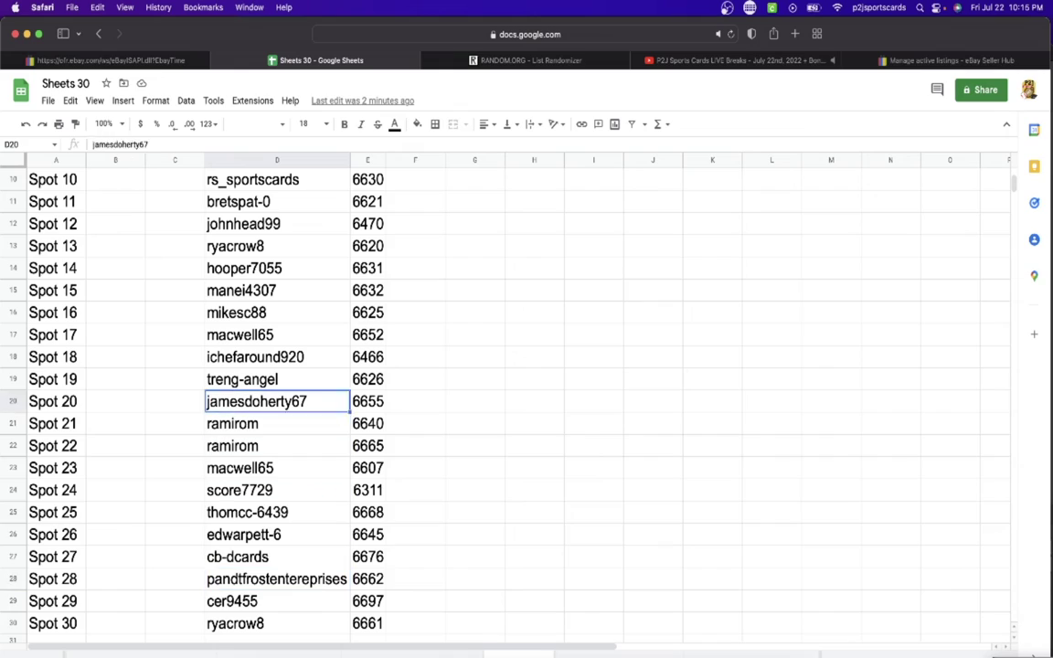
key(Up)
key(Up)
key(Up)
key(Up)
key(Up)
key(Up)
key(Up)
key(Up)
key(Up)
key(Up)
key(Up)
key(Up)
key(Up)
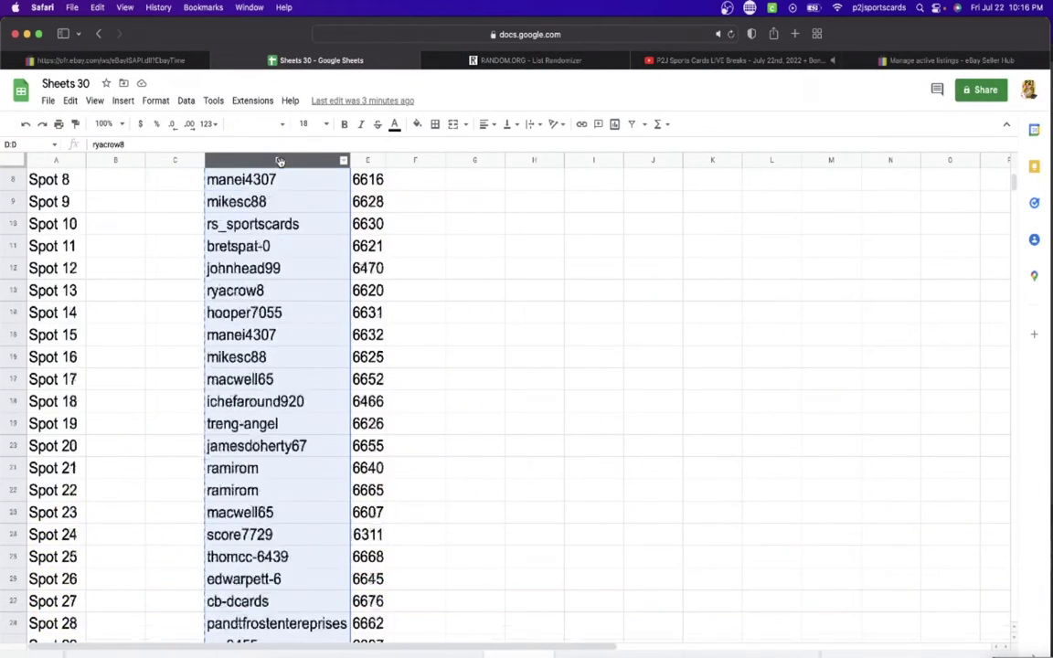
- Paste the usernames copied from column D into the RANDOM.ORG List Randomizer and randomize them
scroll(280, 161, up, 5)
scroll(280, 161, right, 1)
click(469, 60)
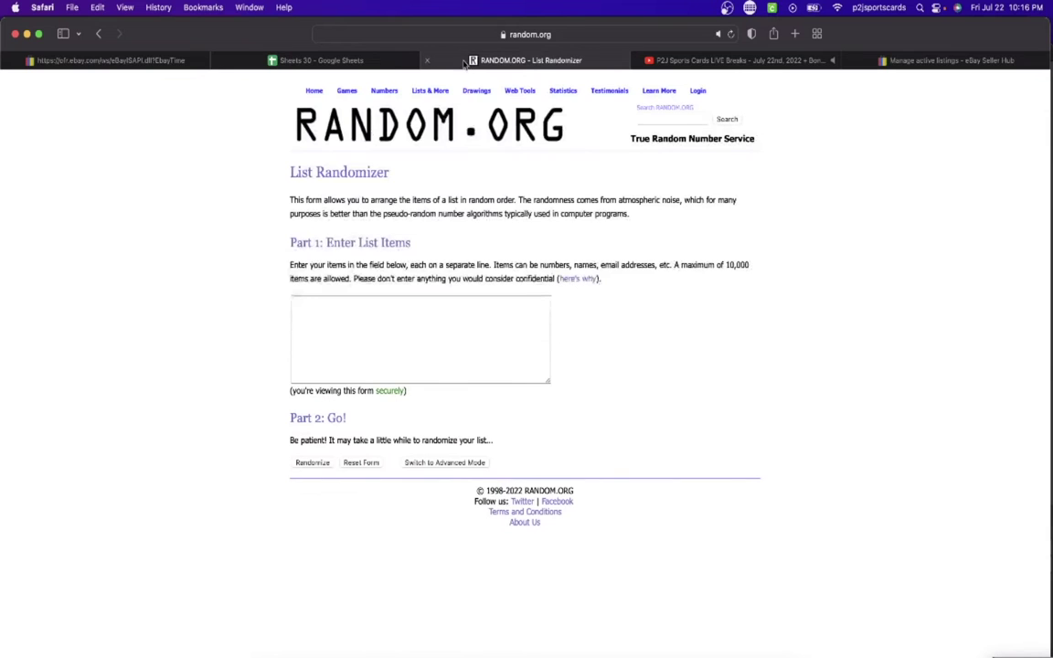
click(383, 308)
key(super+v)
click(313, 462)
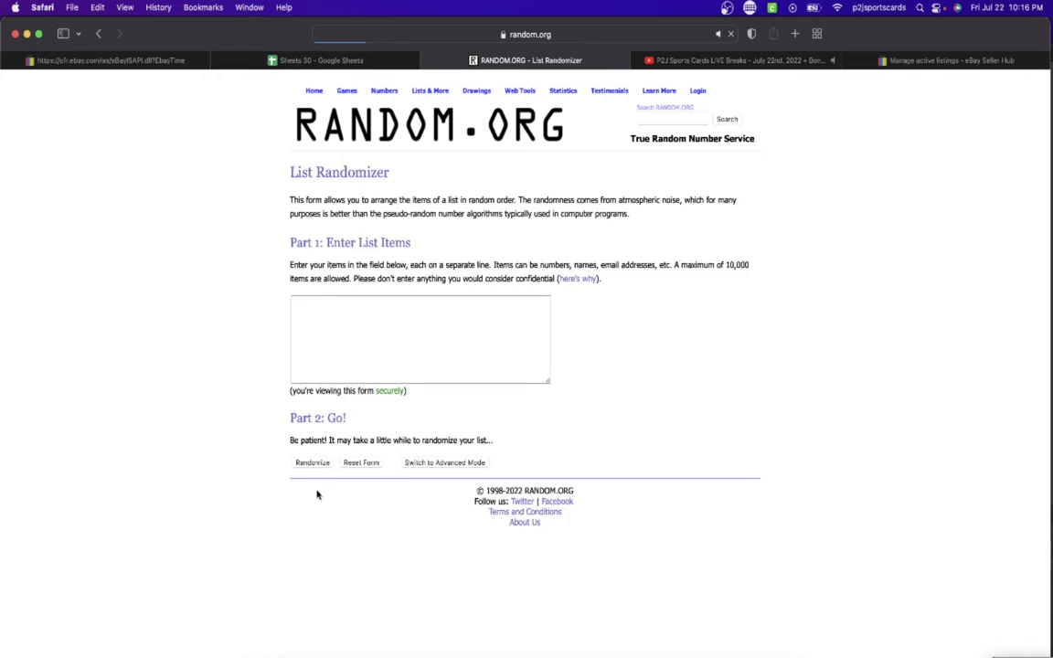
- Randomize the username list six more times, for seven randomizations in total
click(302, 602)
scroll(313, 568, down, 1)
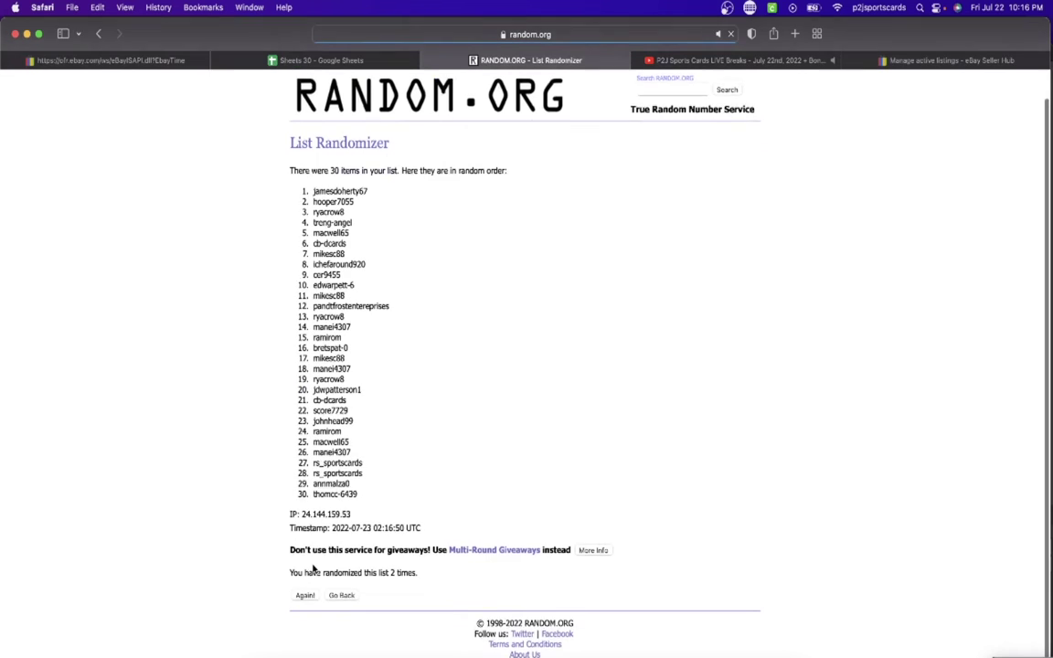
click(304, 596)
scroll(307, 585, down, 1)
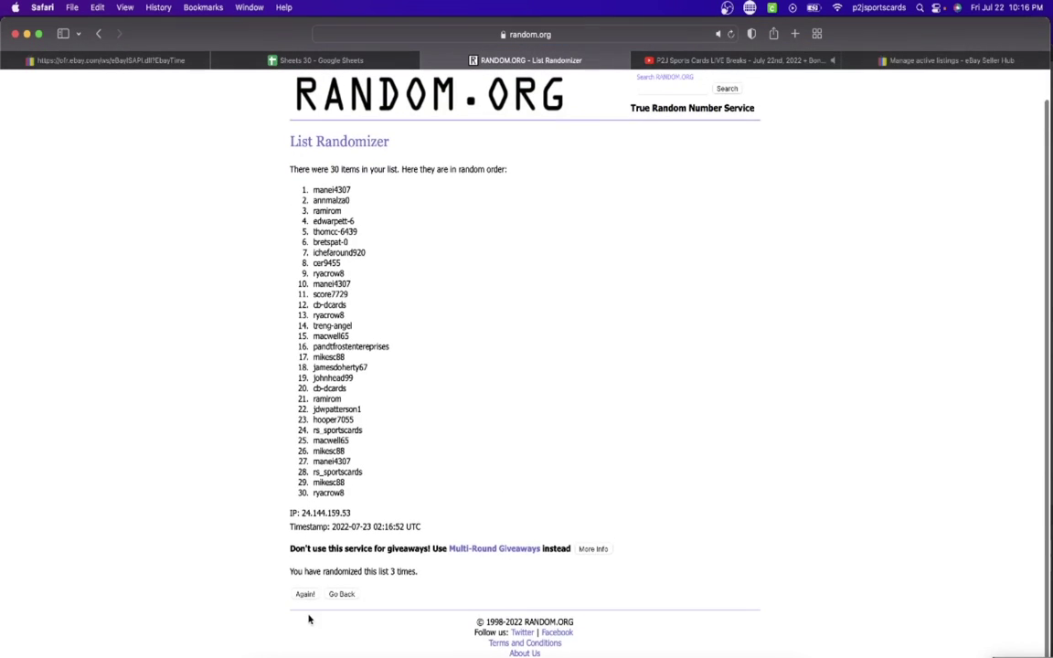
click(304, 595)
scroll(313, 571, down, 1)
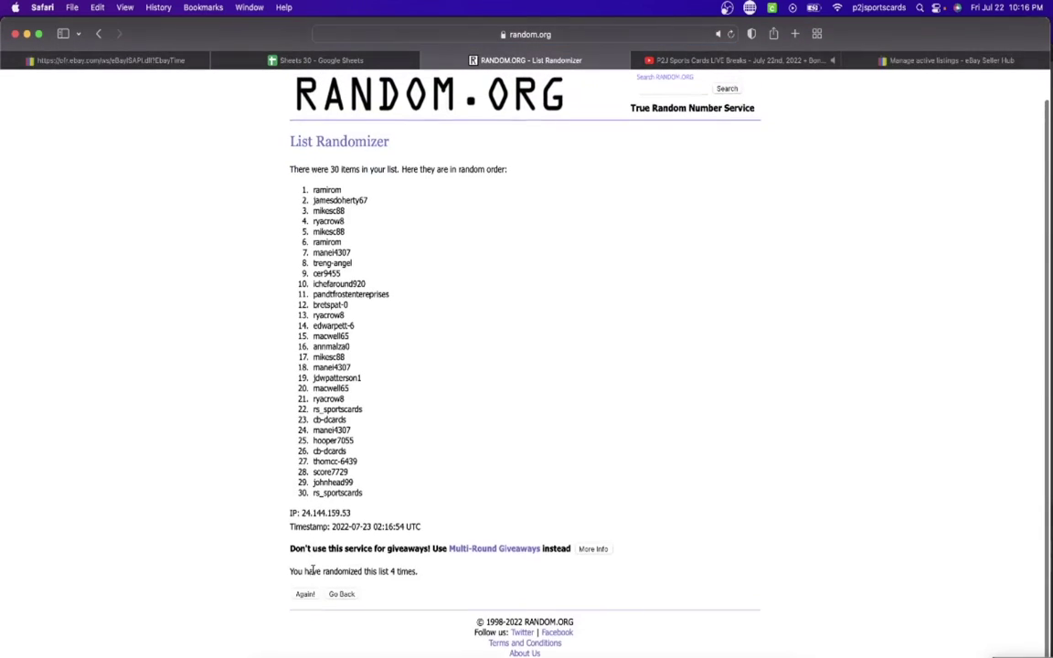
click(306, 595)
scroll(311, 585, down, 1)
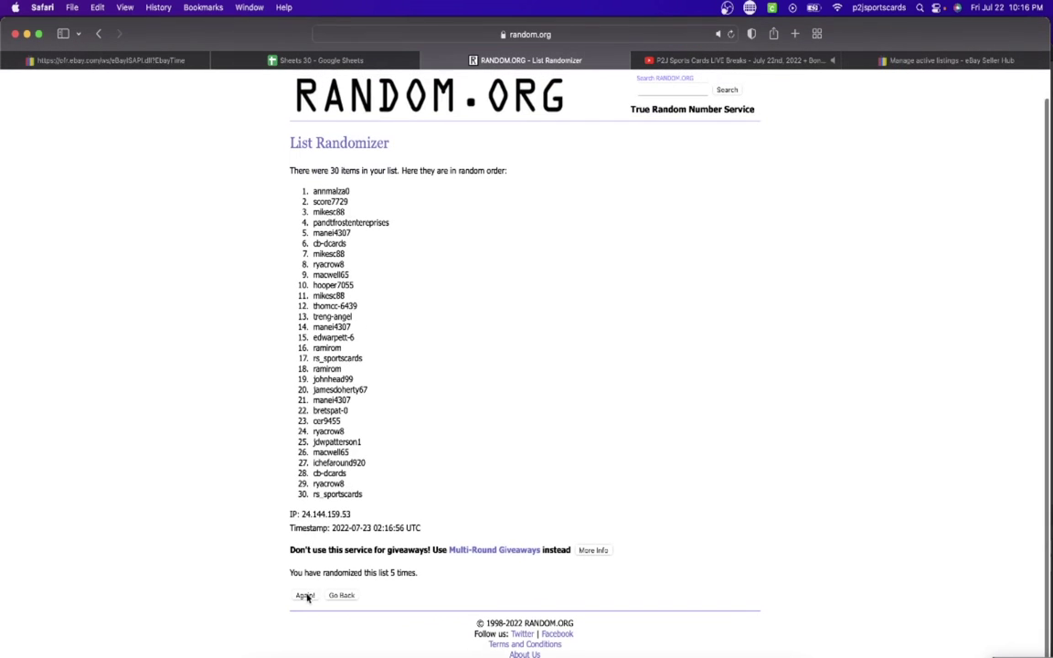
click(306, 596)
scroll(313, 585, down, 1)
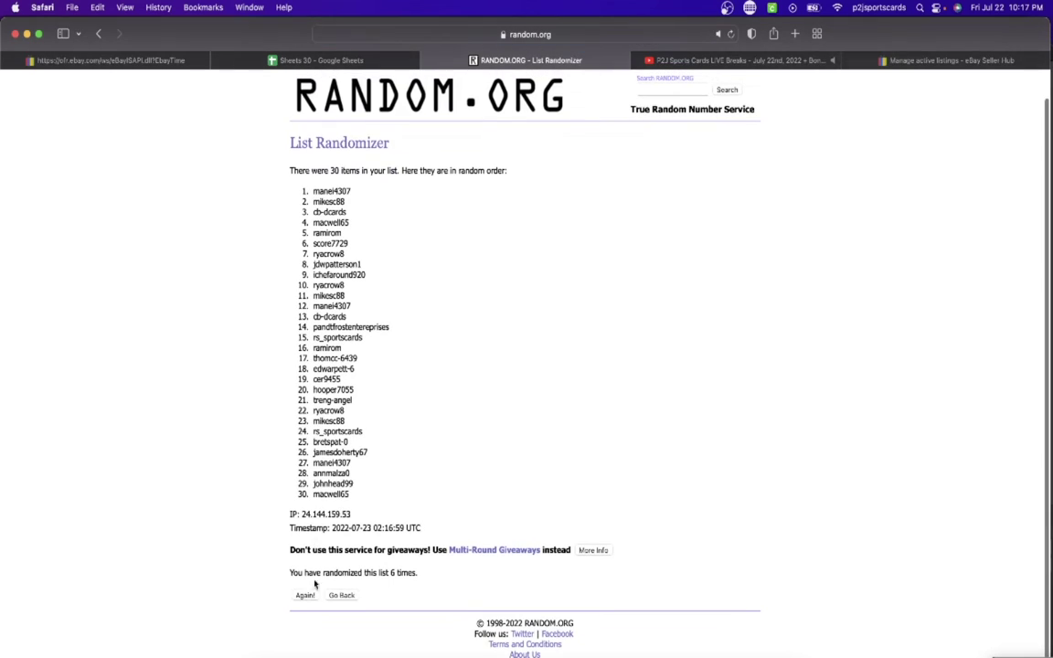
click(307, 596)
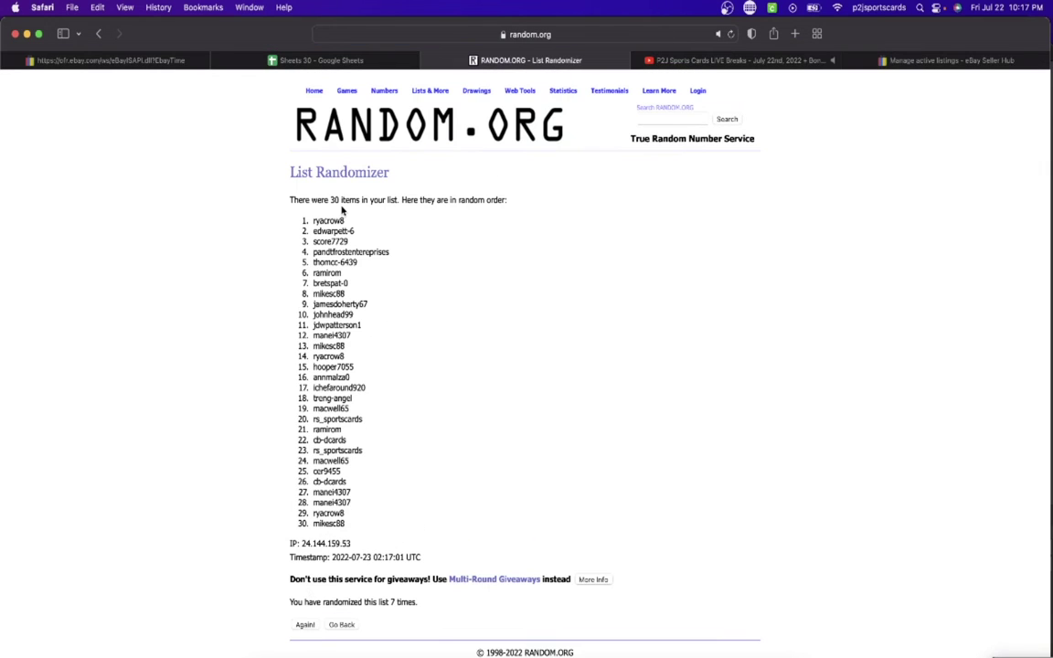
- Copy the randomized usernames into column C of the Sheets 30 spreadsheet, starting at C1
drag(312, 224, 369, 510)
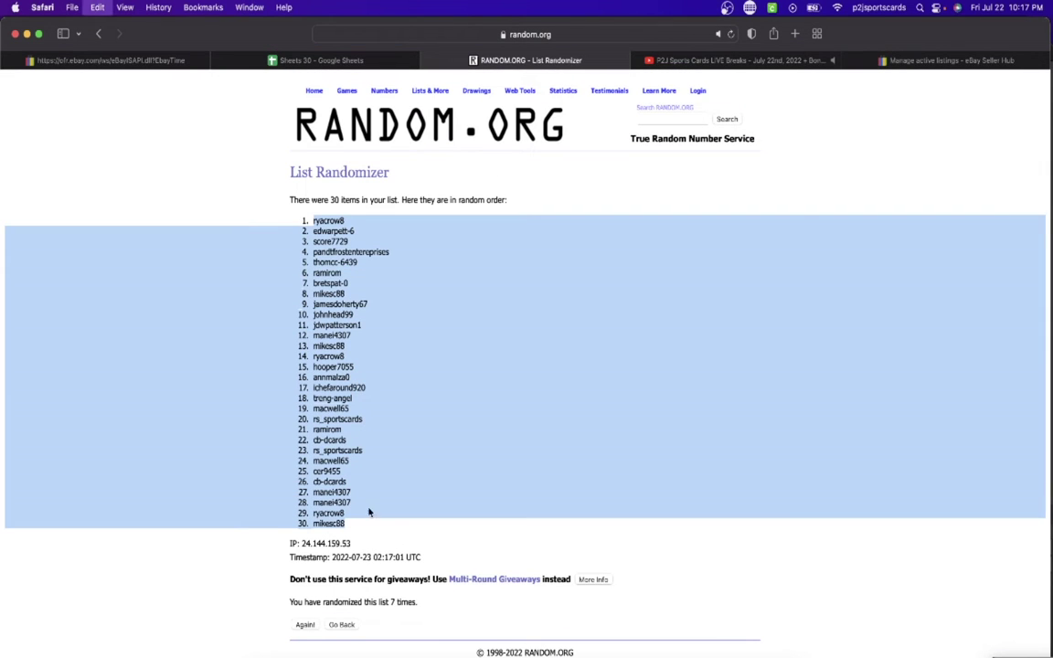
click(320, 61)
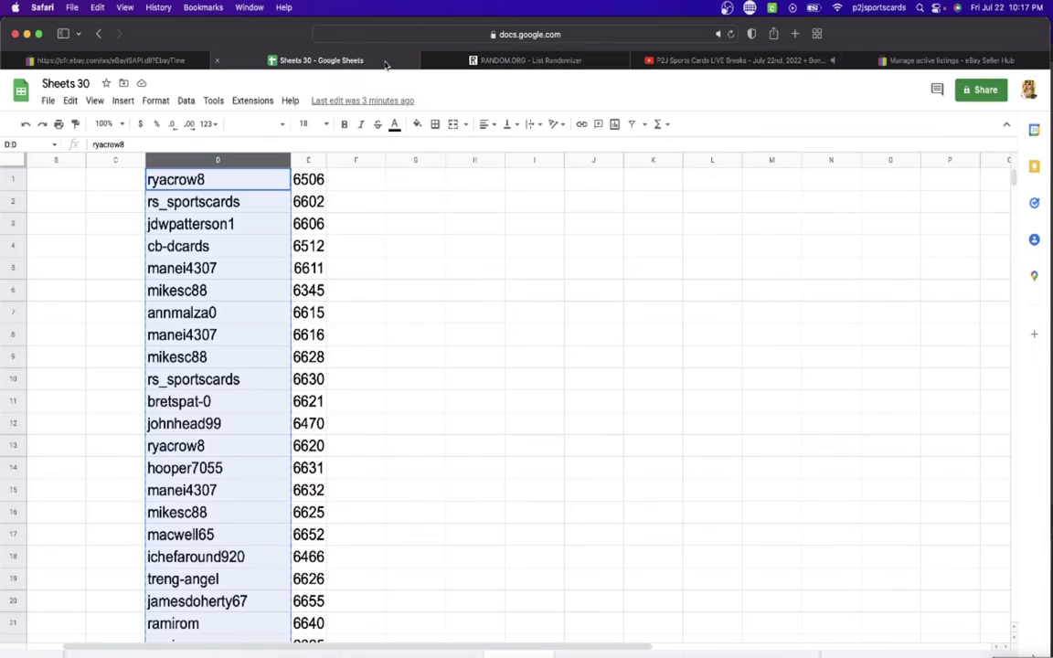
click(181, 187)
key(super+v)
scroll(180, 190, down, 10)
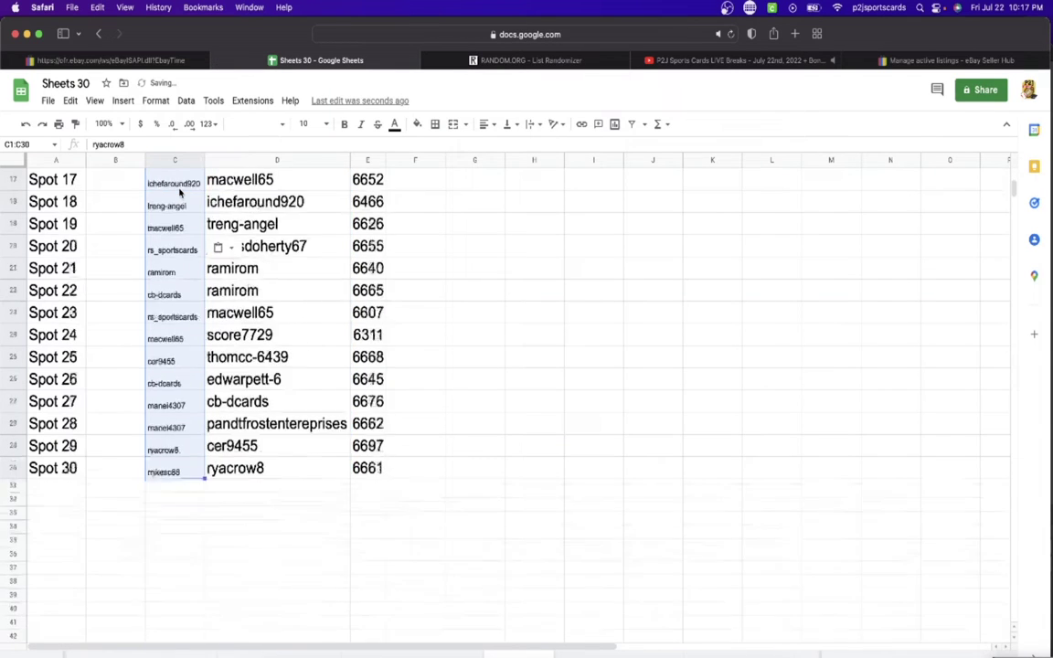
scroll(174, 183, up, 10)
- Copy the spot labels in column A into a fresh RANDOM.ORG List Randomizer form and randomize them
click(57, 160)
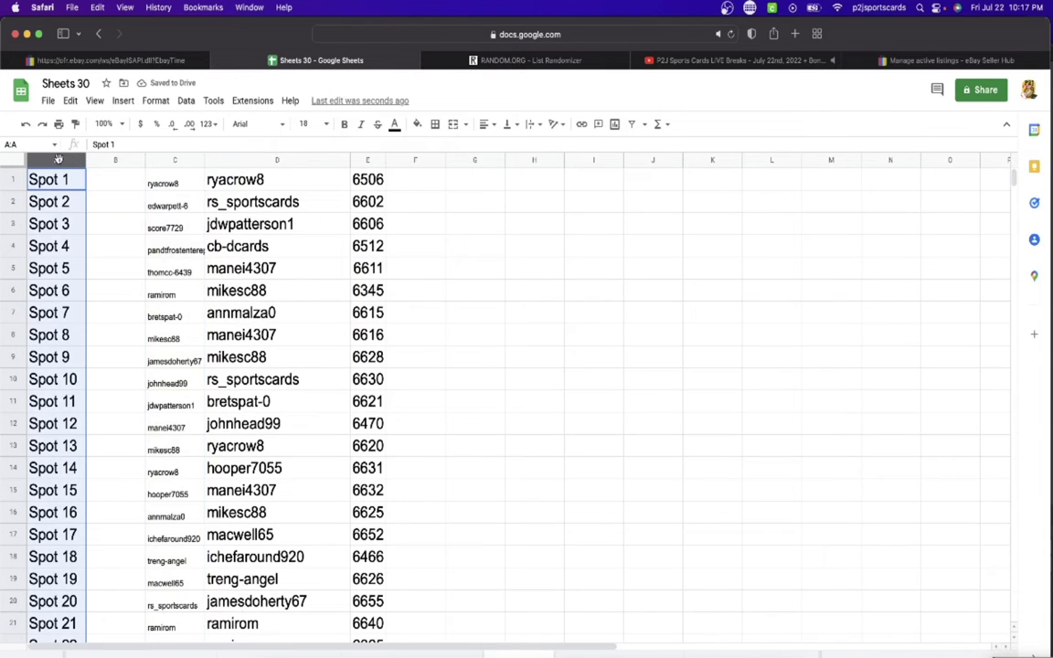
scroll(274, 384, down, 5)
scroll(274, 384, up, 5)
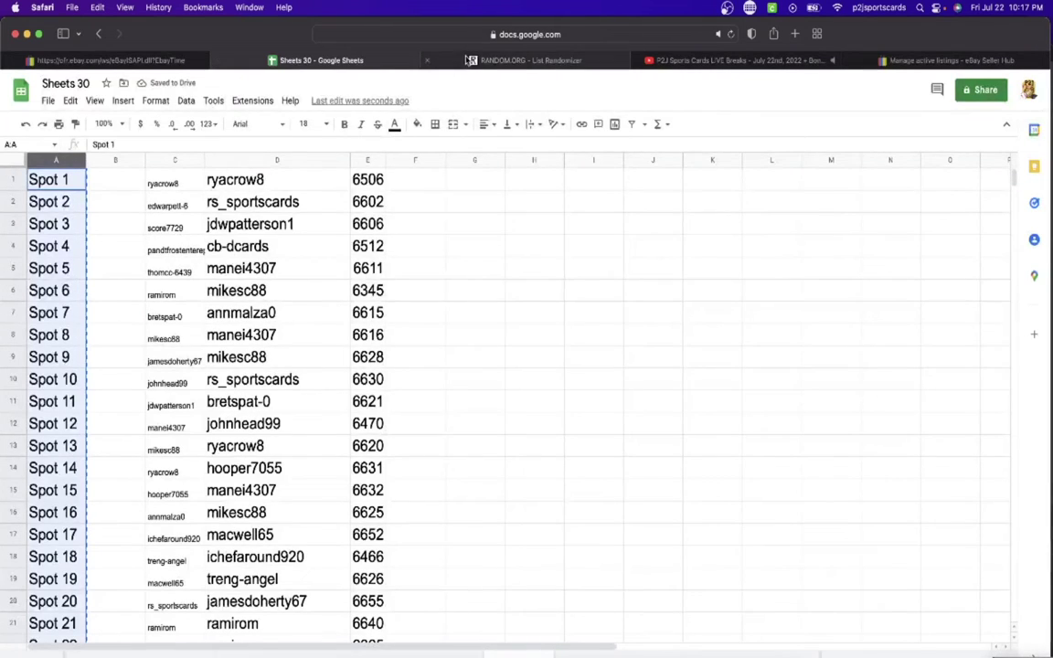
click(525, 61)
click(470, 31)
key(Return)
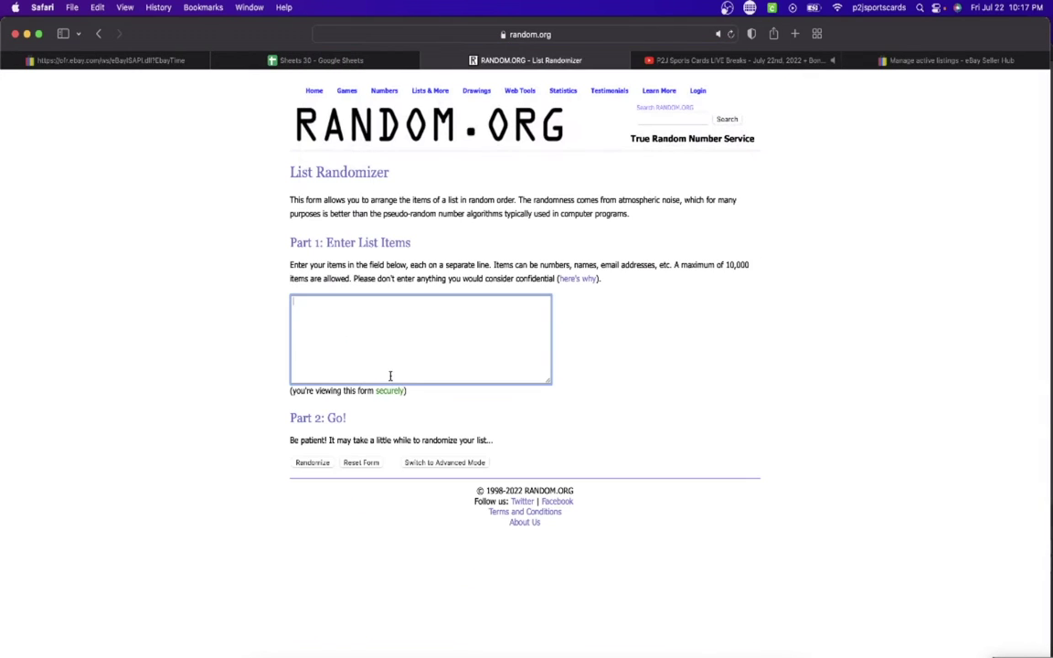
click(322, 464)
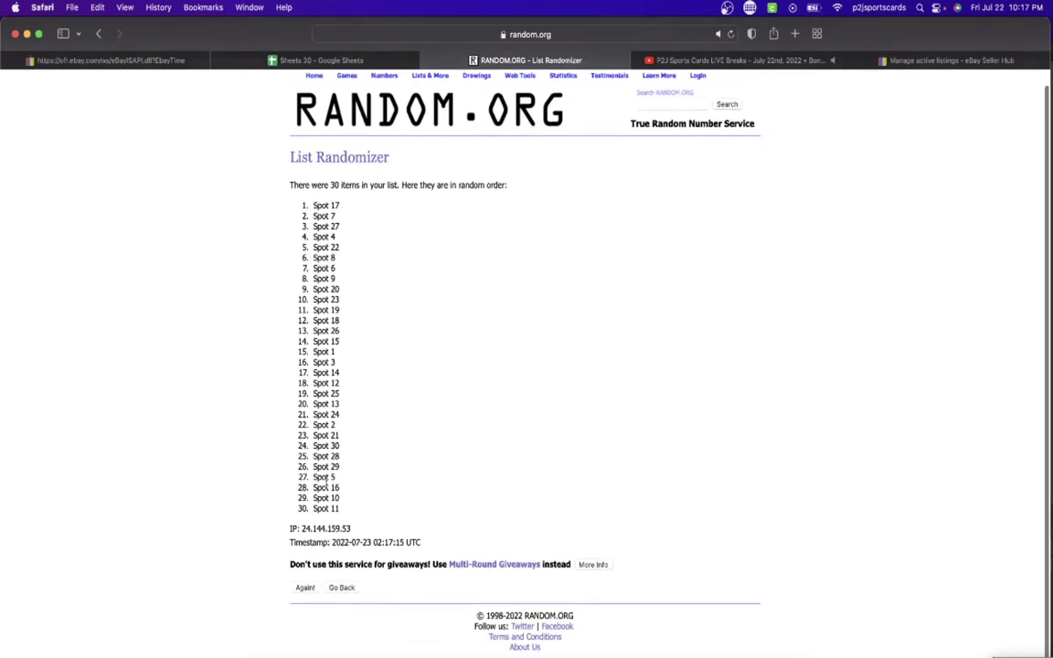
- Repeat the randomization of the spot list until it has been randomized seven times in total
click(305, 596)
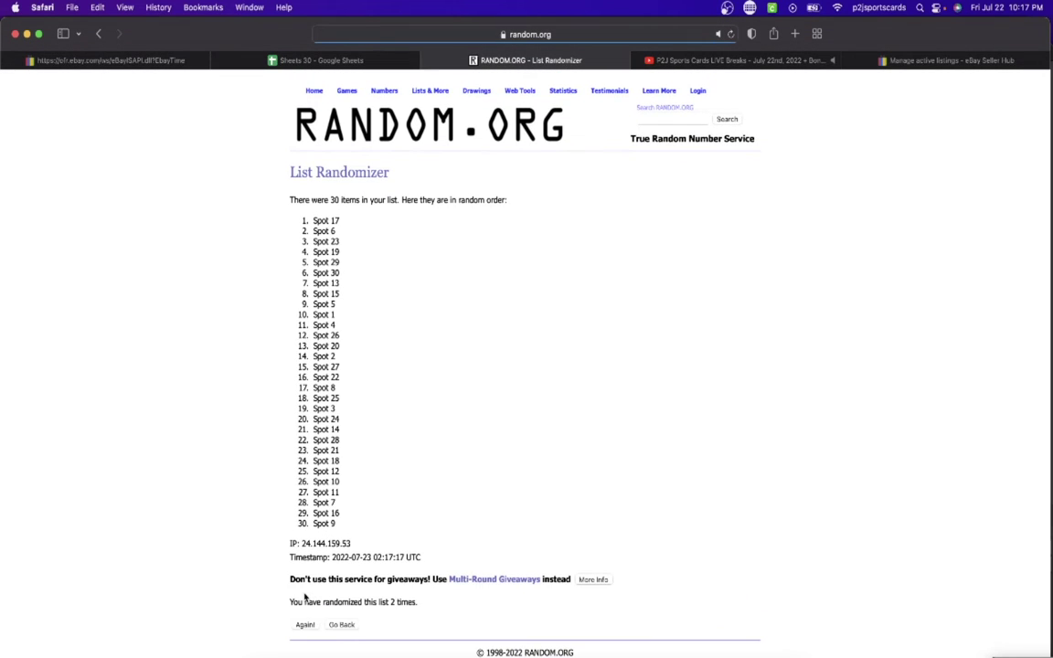
click(308, 628)
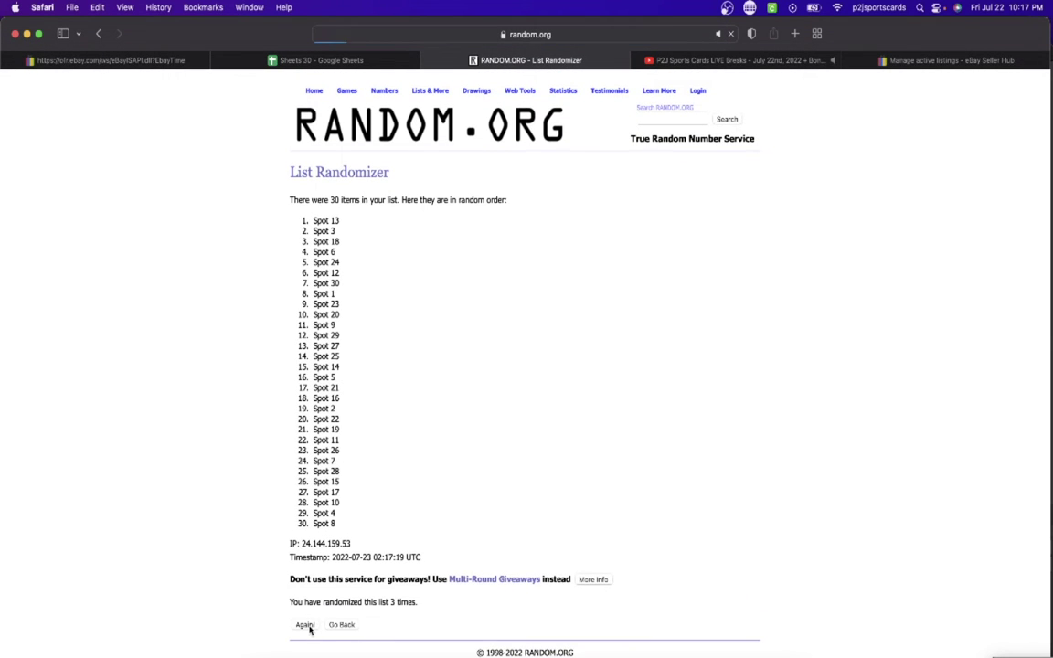
click(305, 625)
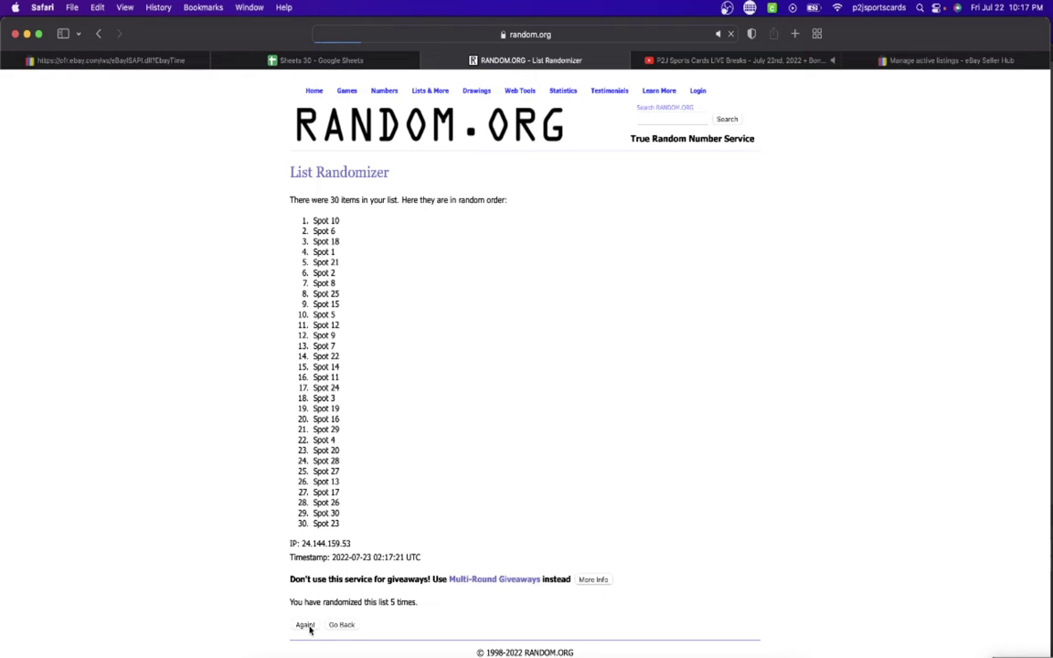
click(305, 625)
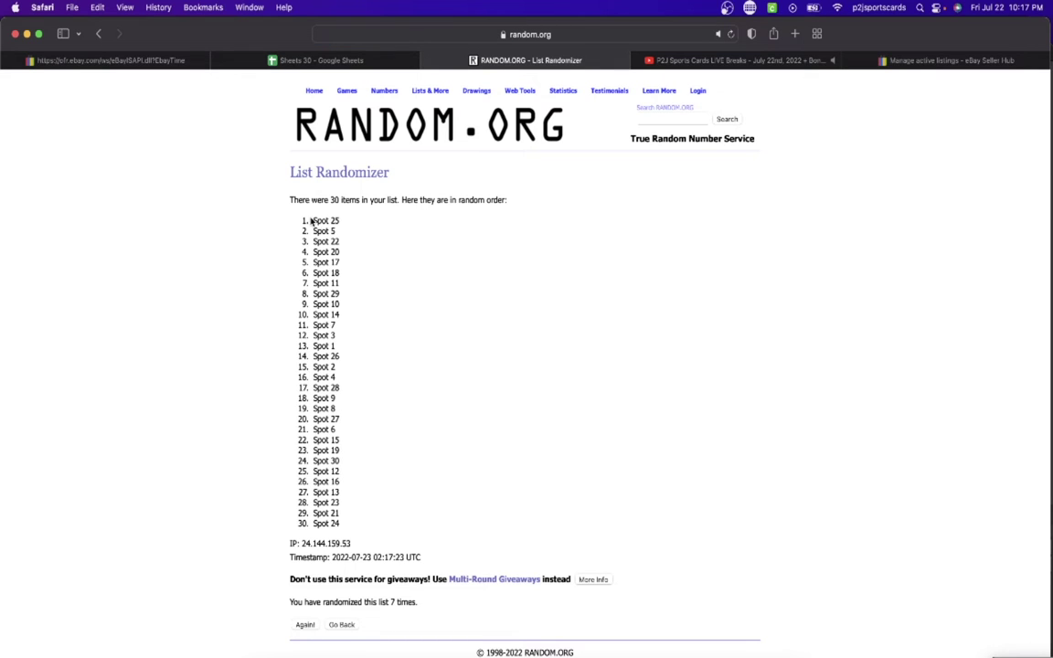
- Copy the randomized spot list from RANDOM.ORG into column B of the Sheets 30 spreadsheet, starting at B1
drag(312, 222, 374, 518)
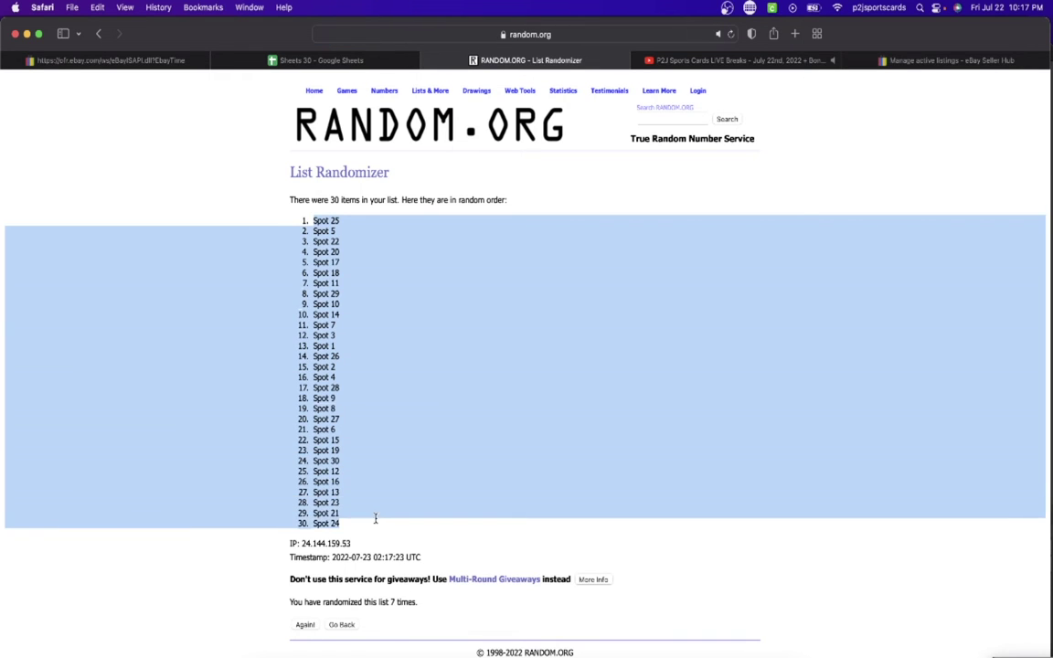
click(350, 62)
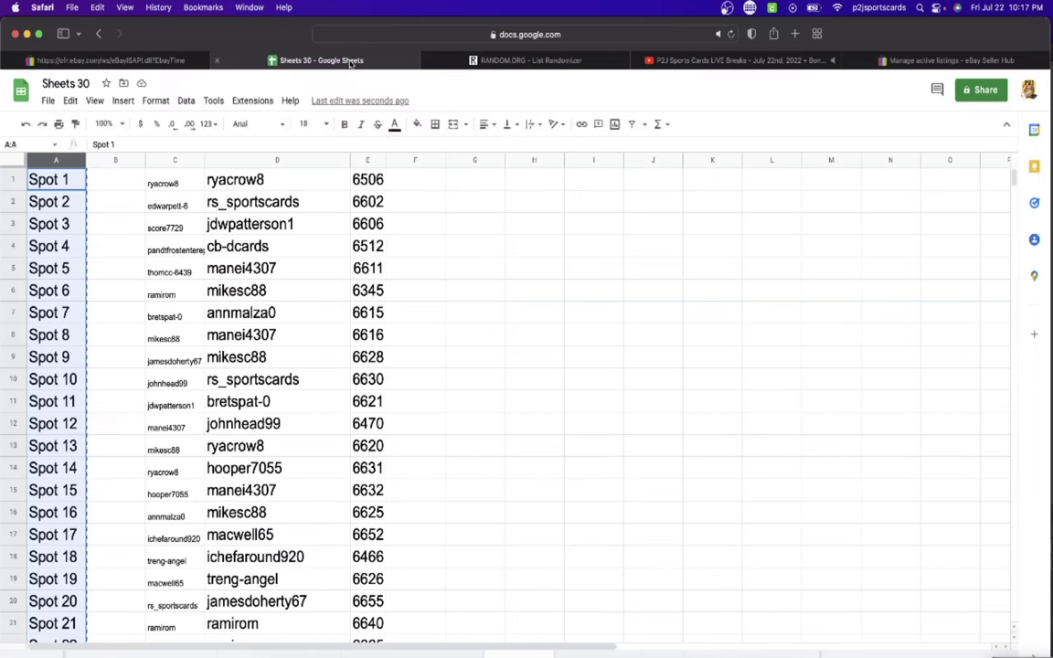
click(115, 160)
key(super+v)
scroll(119, 201, down, 5)
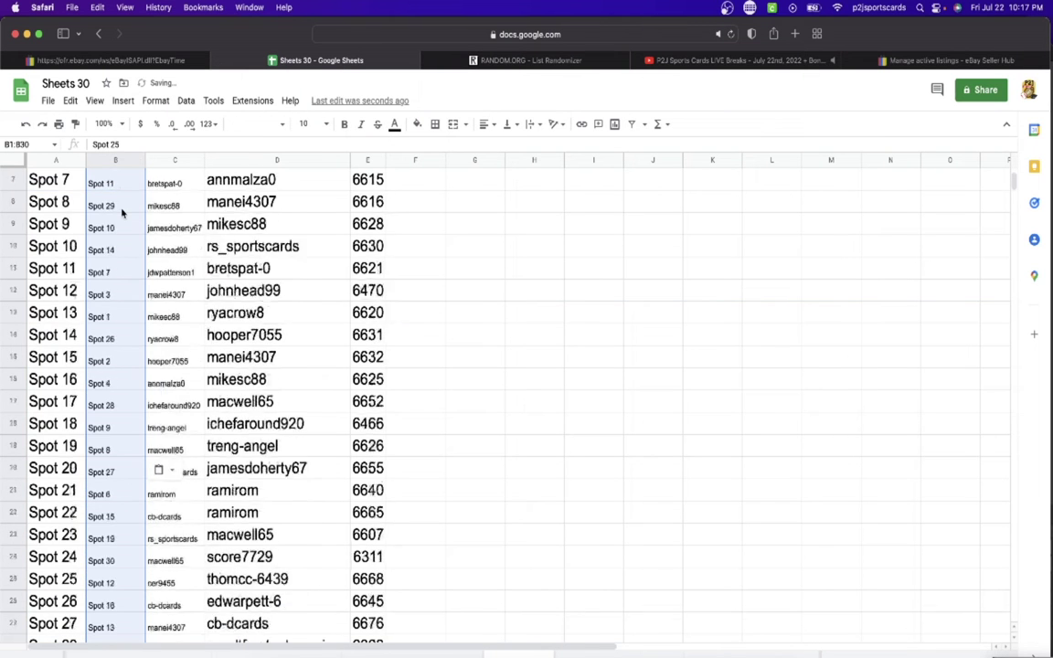
scroll(122, 212, up, 5)
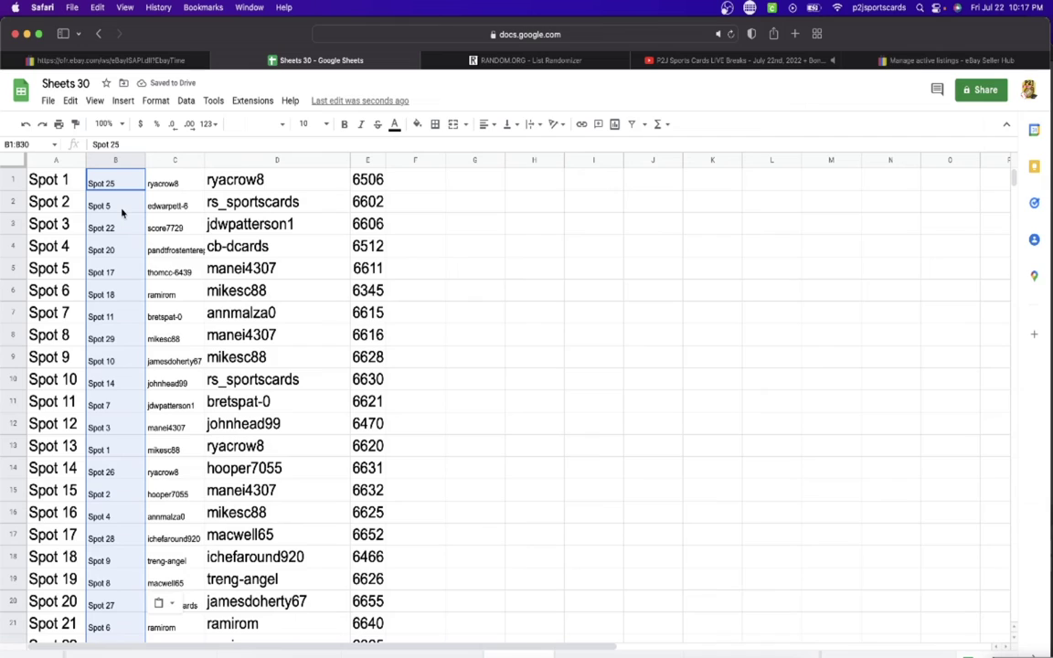
- Make the Spot 1 entry and its paired username in B13:C13 bold with a bright green fill
drag(121, 448, 156, 448)
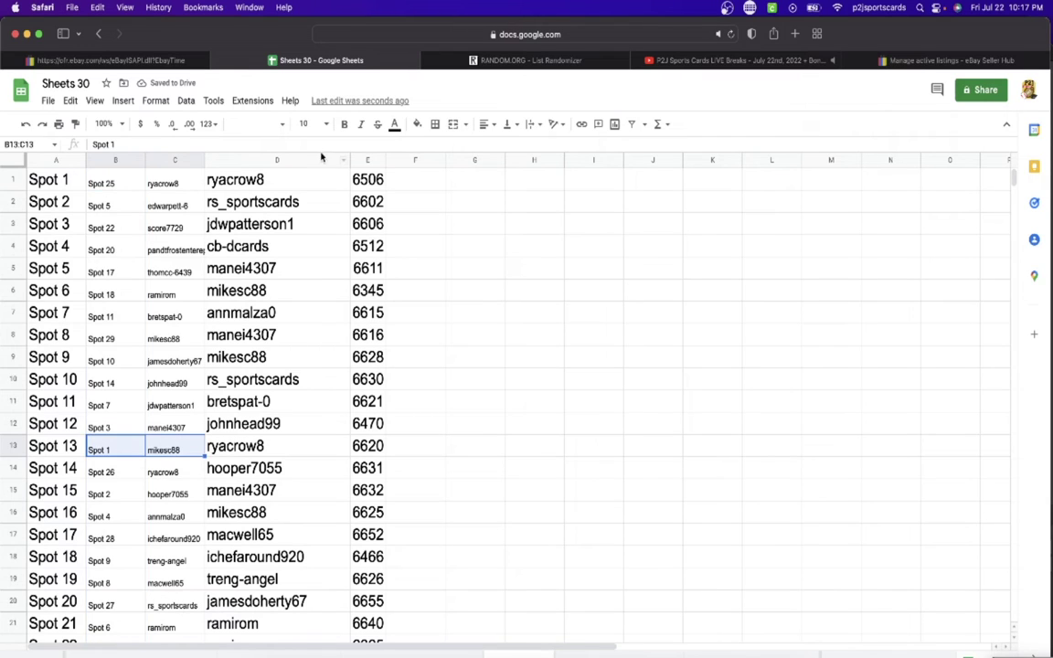
click(345, 125)
click(417, 124)
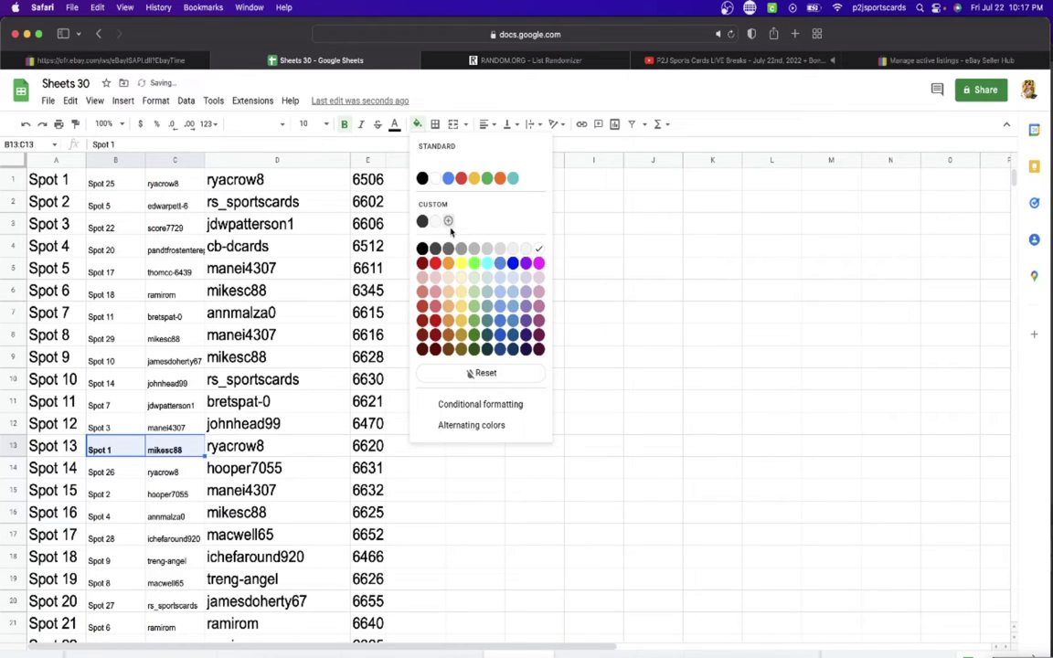
click(473, 264)
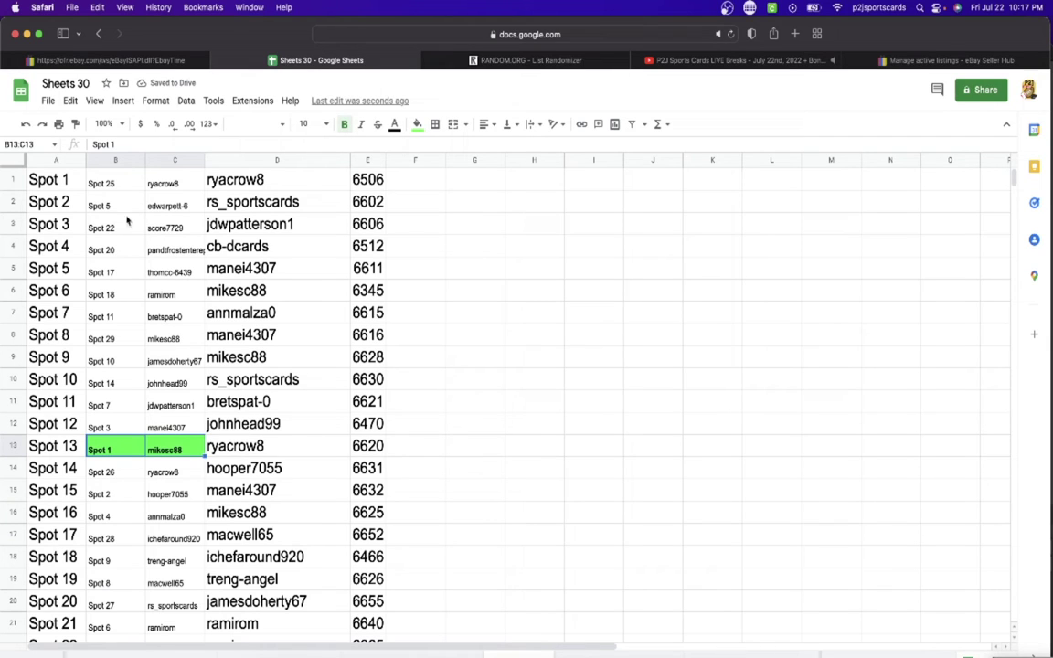
- Make the Spot 15 entry and its paired username in B22:C22 bold with a bright green fill
scroll(121, 446, down, 2)
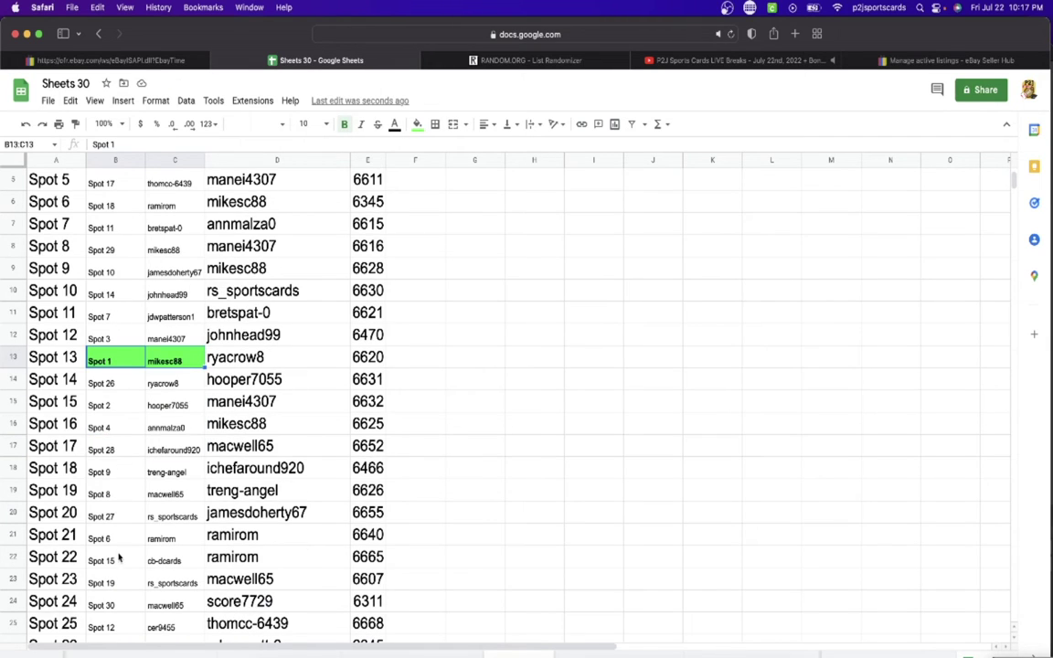
drag(112, 559, 173, 559)
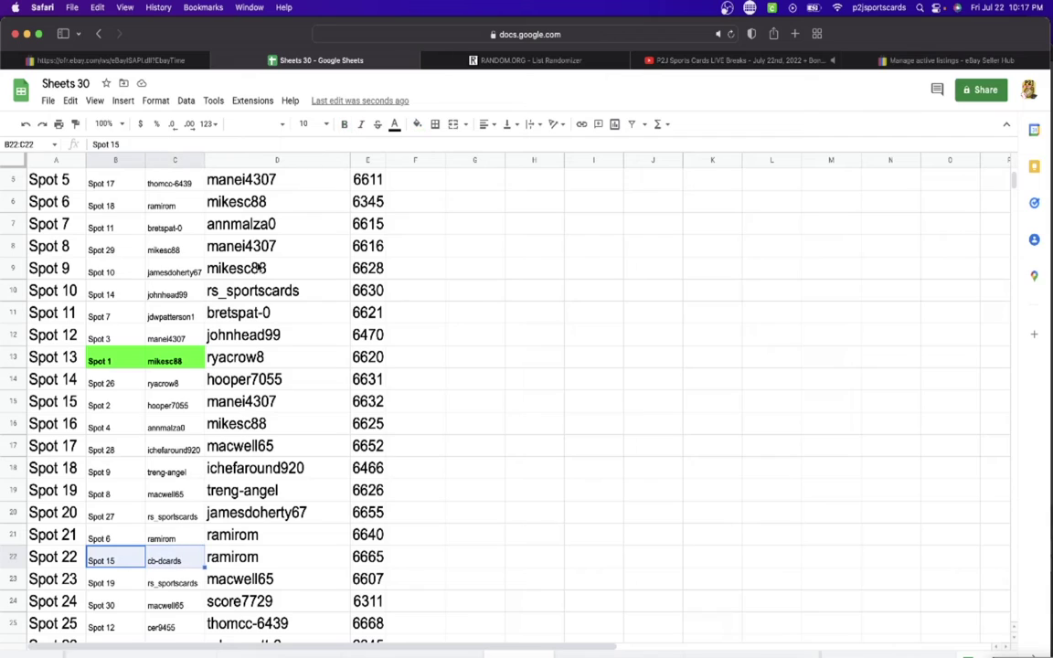
click(344, 123)
click(474, 265)
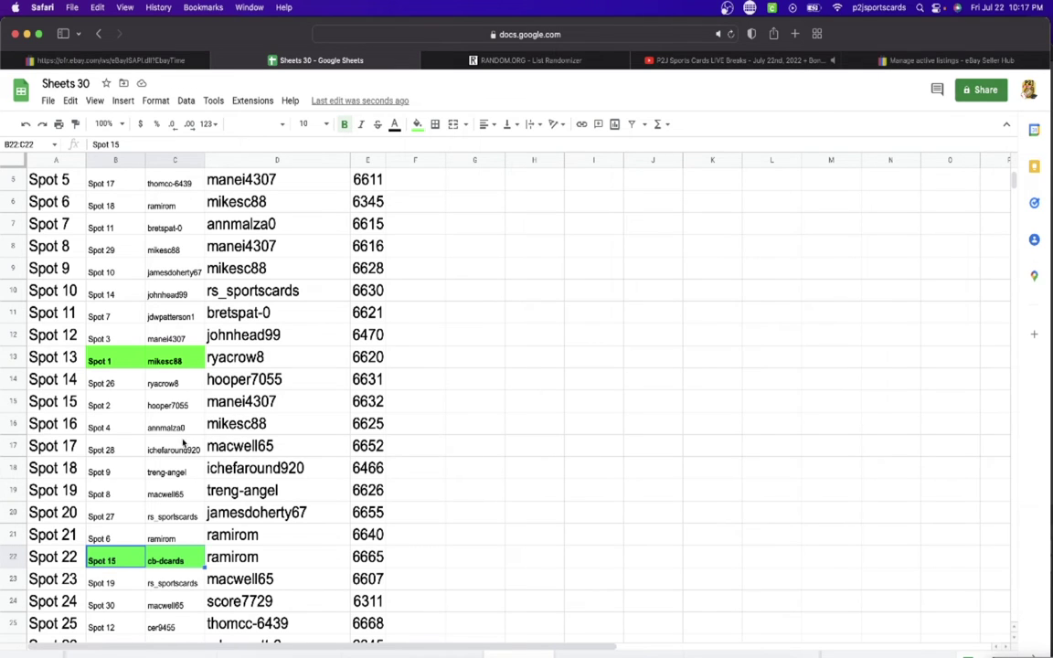
- Make the Spot 30 entry and its paired username in B24:C24 bold with a bright green fill
scroll(141, 439, up, 2)
scroll(142, 440, right, 1)
scroll(119, 385, left, 1)
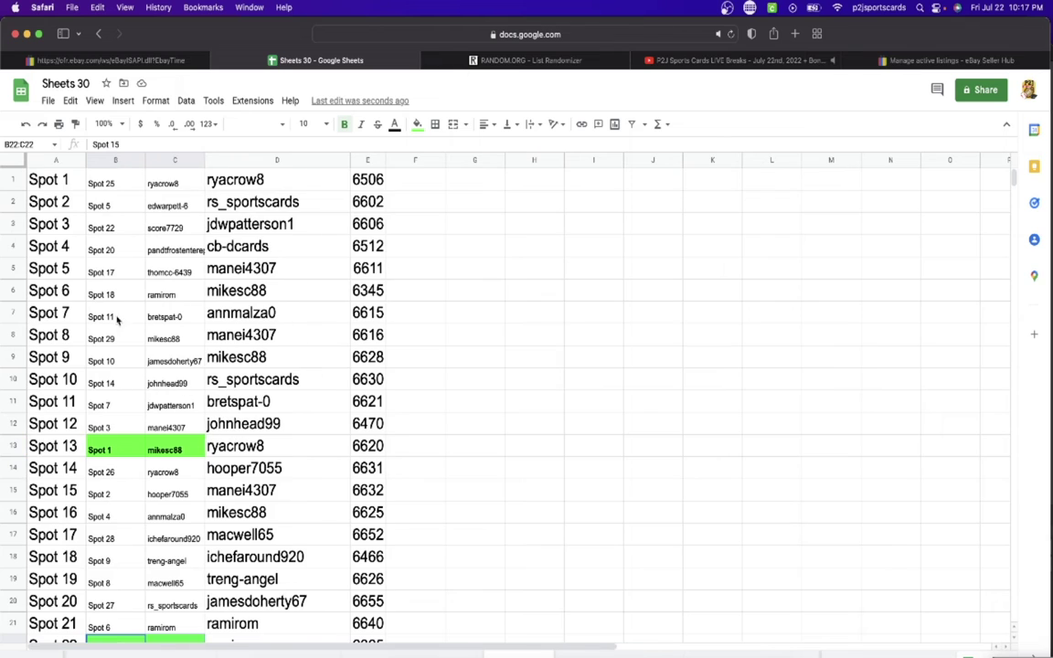
scroll(118, 320, down, 4)
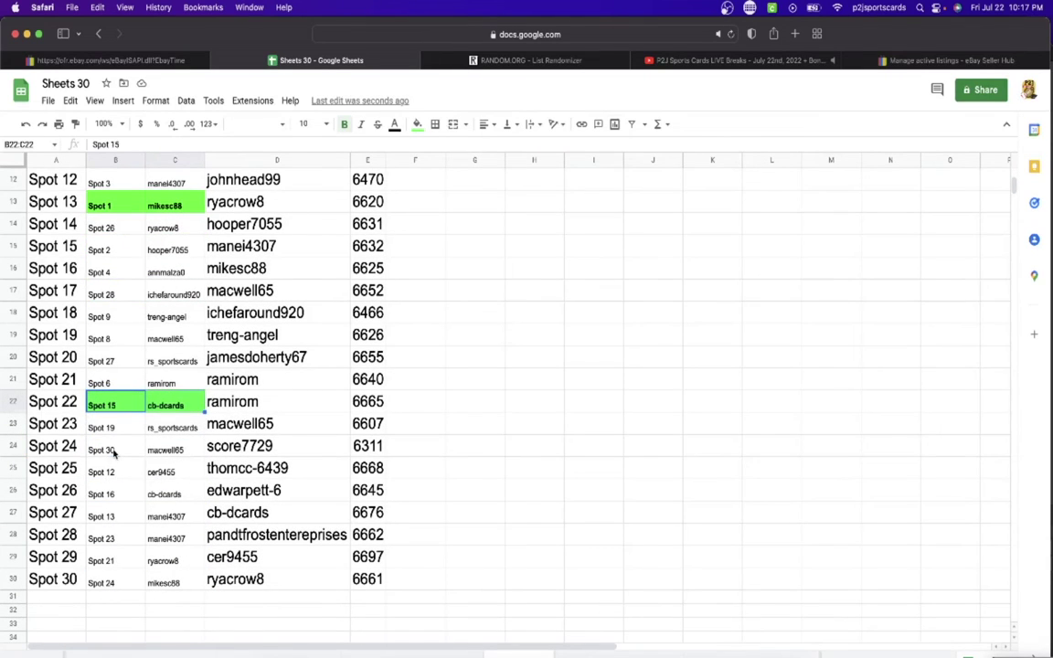
drag(114, 453, 173, 449)
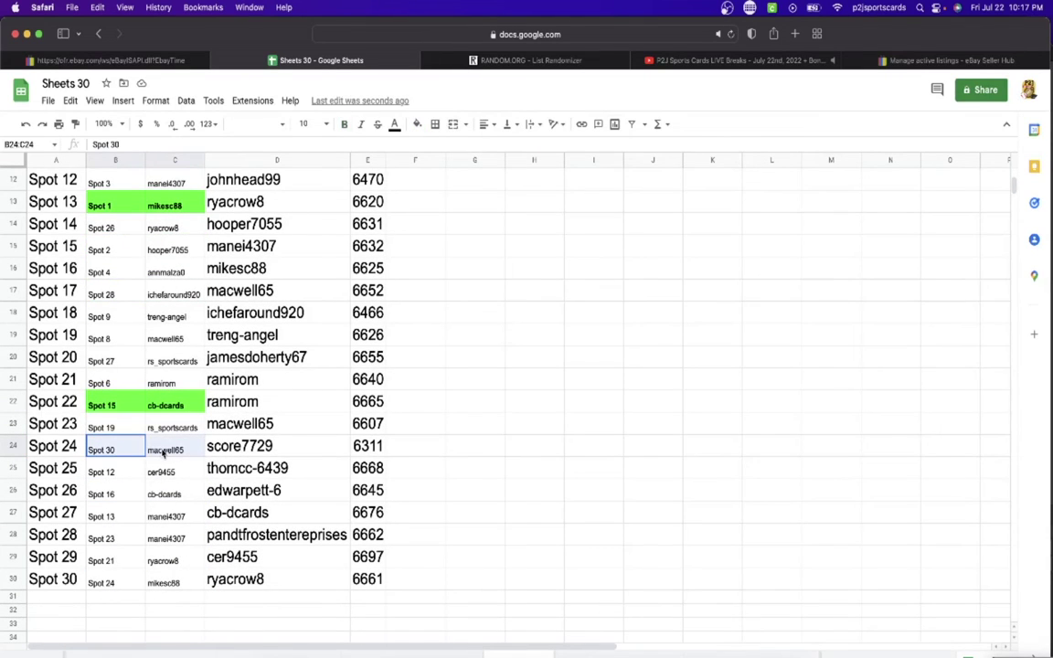
click(417, 125)
click(474, 266)
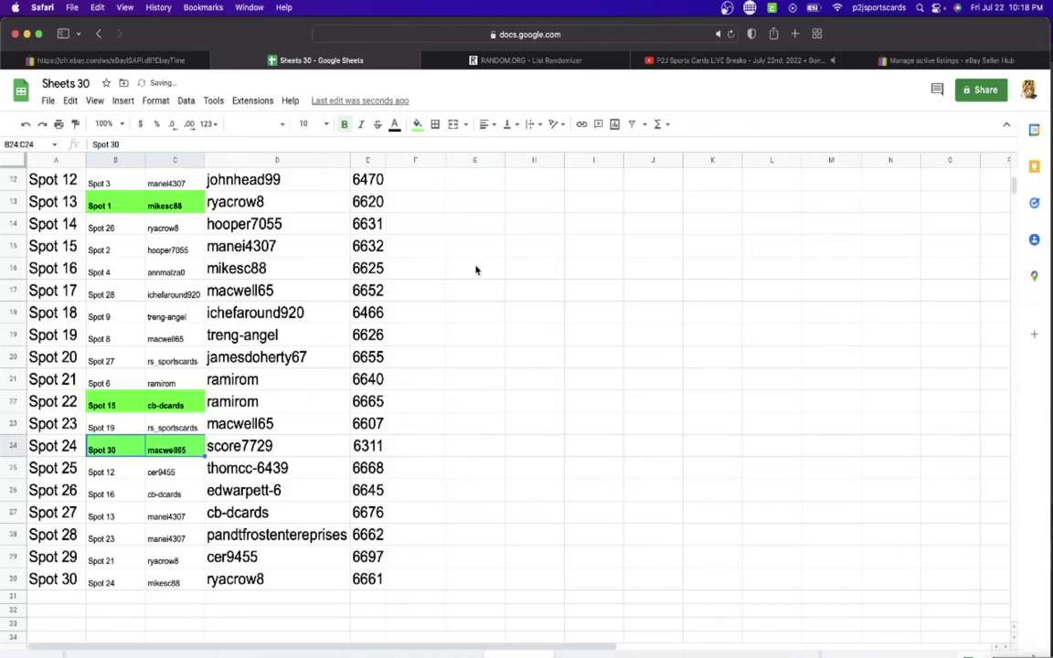